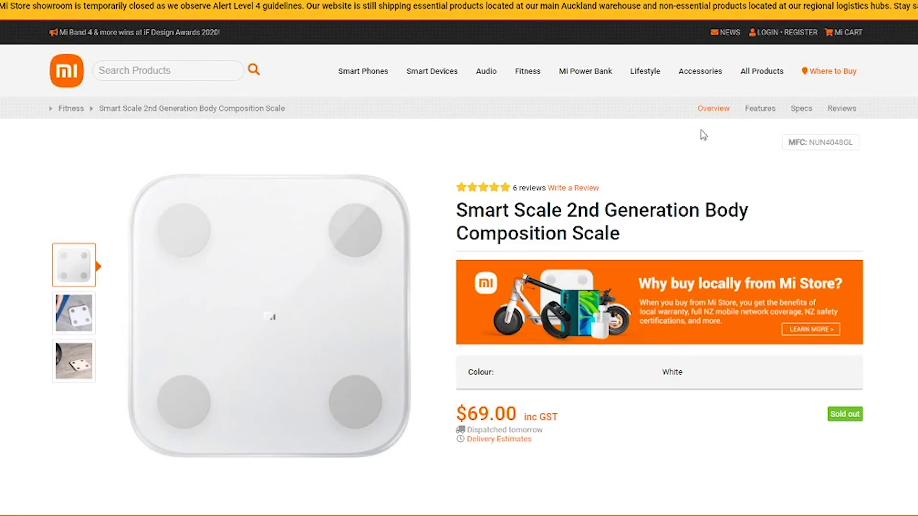
scroll(807, 108, "down", 2)
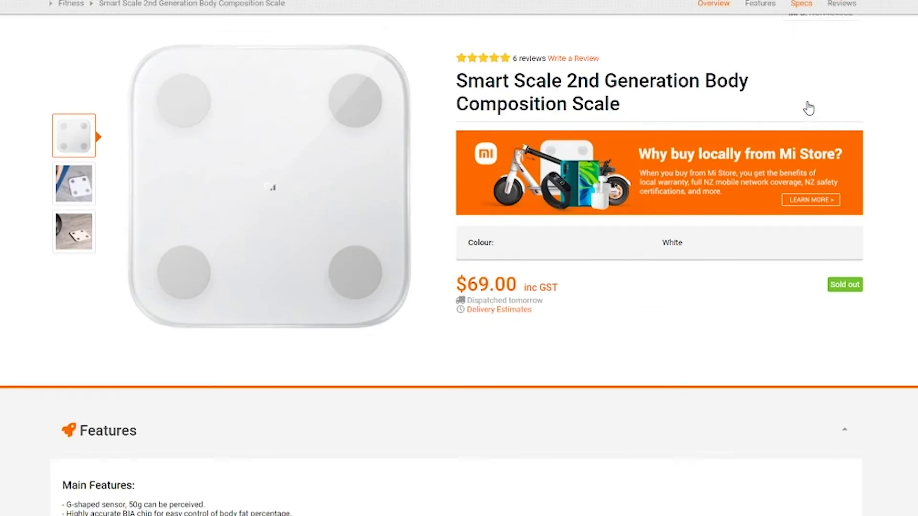
- Briefly highlight the Smart Scale 2 title and price text, then deselect it
left_click_drag(510, 272, 445, 276)
left_click(626, 300)
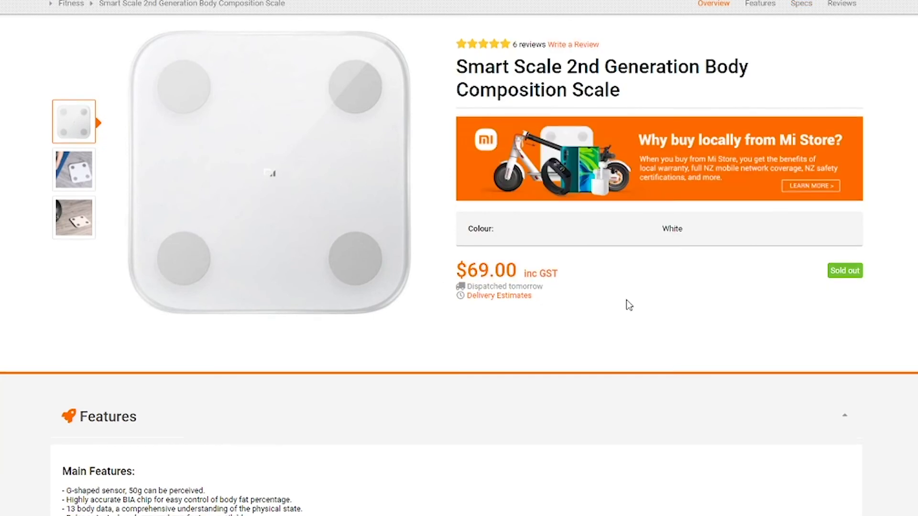
scroll(627, 300, "down", 5)
scroll(320, 173, "down", 5)
scroll(415, 197, "down", 5)
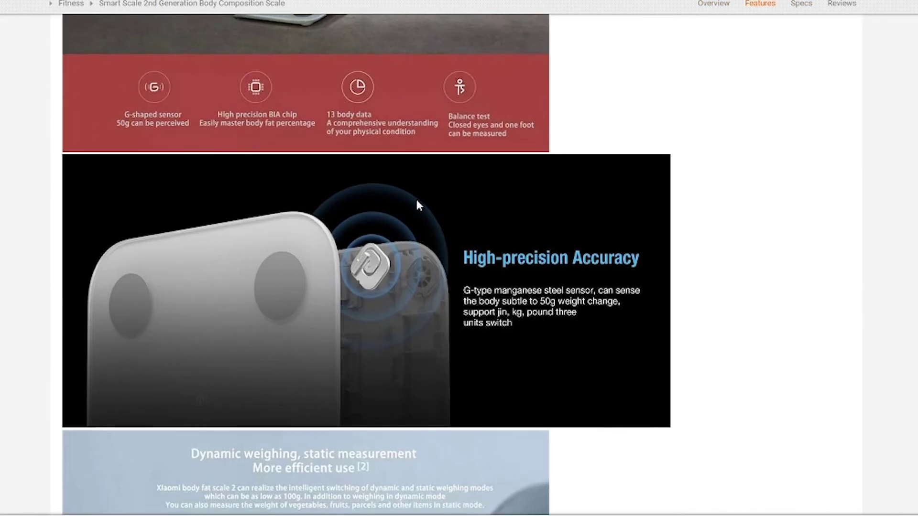
scroll(430, 216, "down", 5)
scroll(430, 216, "down", 5)
scroll(434, 240, "down", 4)
scroll(434, 240, "down", 5)
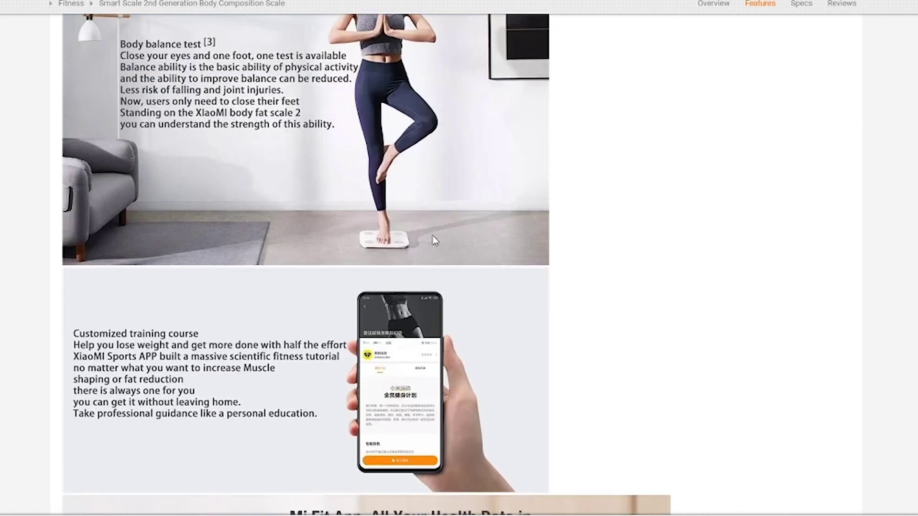
scroll(434, 240, "down", 5)
scroll(432, 239, "down", 5)
scroll(432, 237, "down", 4)
scroll(429, 236, "up", 2)
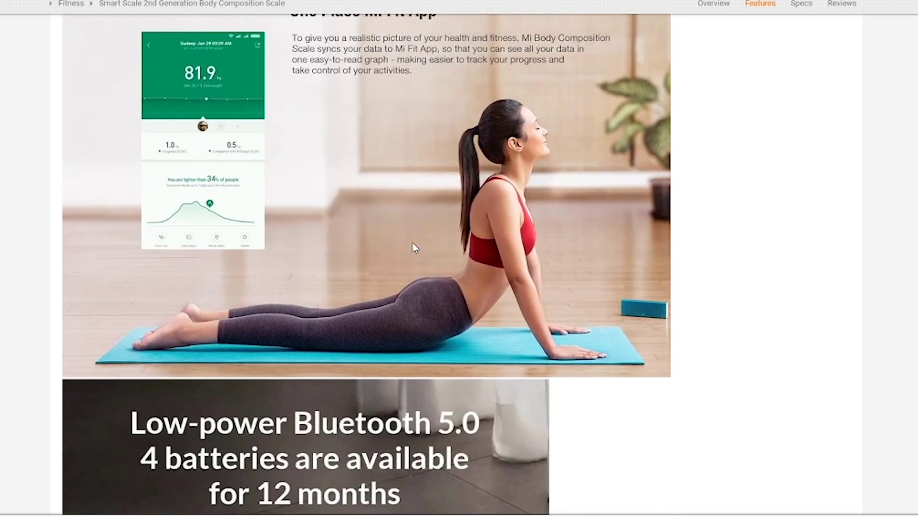
scroll(294, 228, "down", 4)
scroll(291, 295, "down", 4)
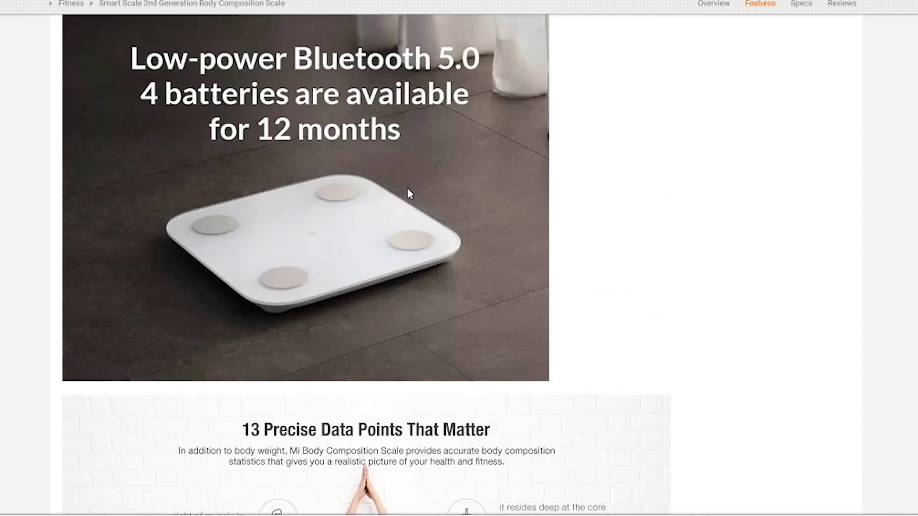
scroll(229, 235, "down", 2)
scroll(222, 170, "up", 2)
scroll(252, 233, "down", 4)
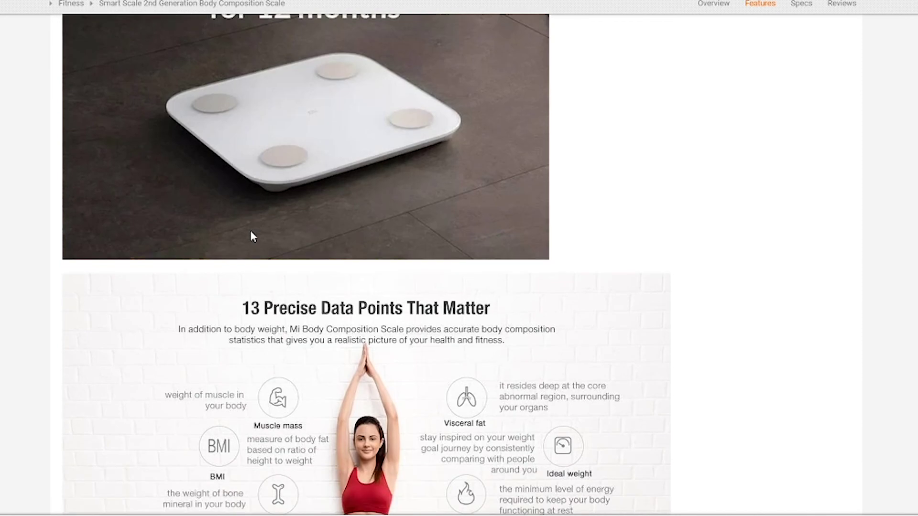
scroll(250, 233, "down", 3)
scroll(250, 234, "down", 5)
scroll(247, 235, "down", 4)
scroll(247, 234, "down", 4)
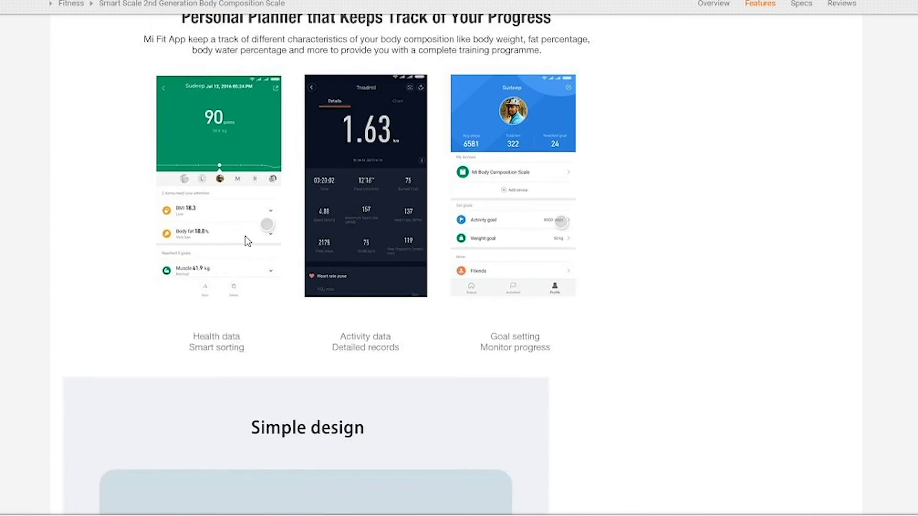
scroll(246, 235, "down", 2)
scroll(215, 201, "up", 2)
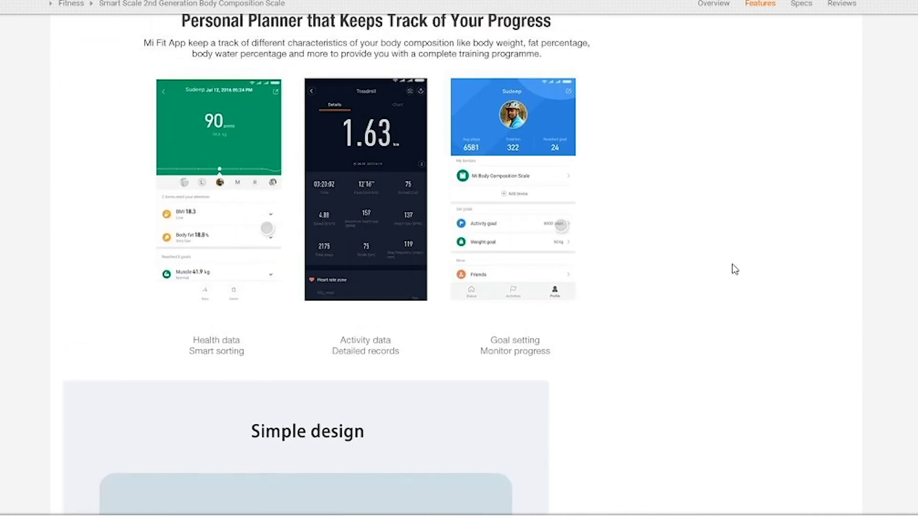
scroll(734, 269, "down", 1)
scroll(733, 269, "down", 1)
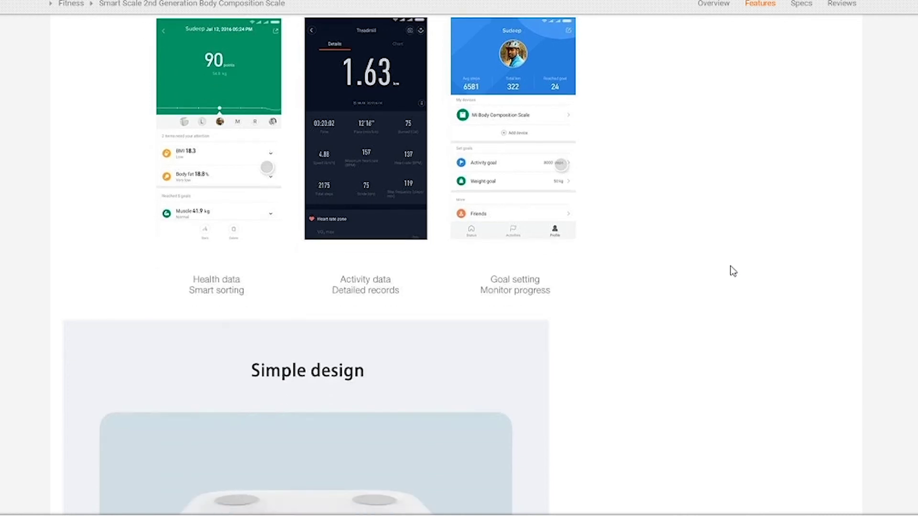
scroll(732, 271, "down", 5)
scroll(729, 263, "down", 4)
scroll(728, 262, "down", 3)
scroll(727, 271, "down", 3)
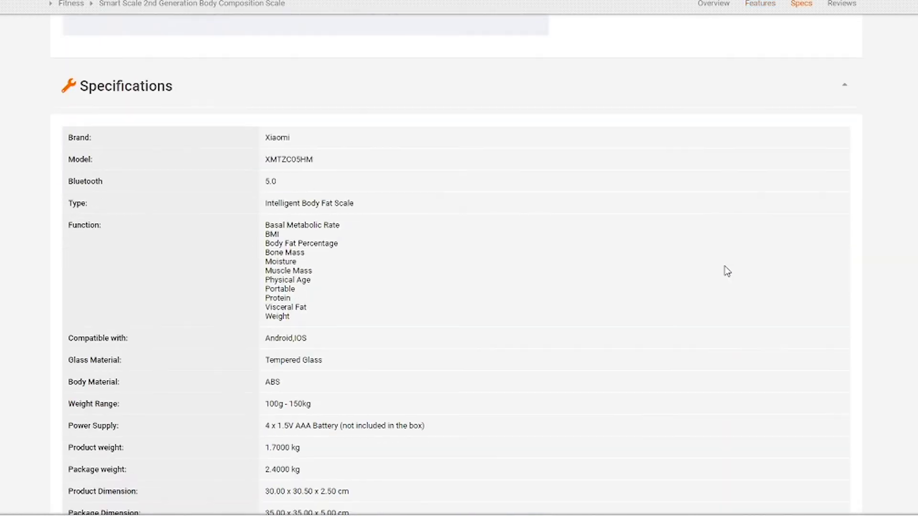
scroll(727, 272, "up", 3)
scroll(726, 271, "down", 3)
scroll(648, 267, "down", 4)
scroll(648, 268, "down", 3)
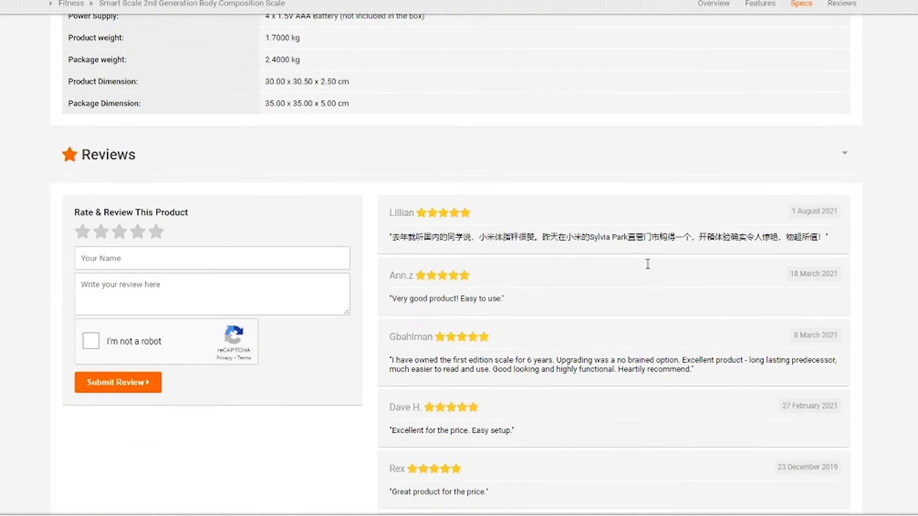
scroll(648, 265, "down", 3)
scroll(693, 262, "up", 8)
scroll(681, 272, "up", 6)
scroll(681, 273, "up", 5)
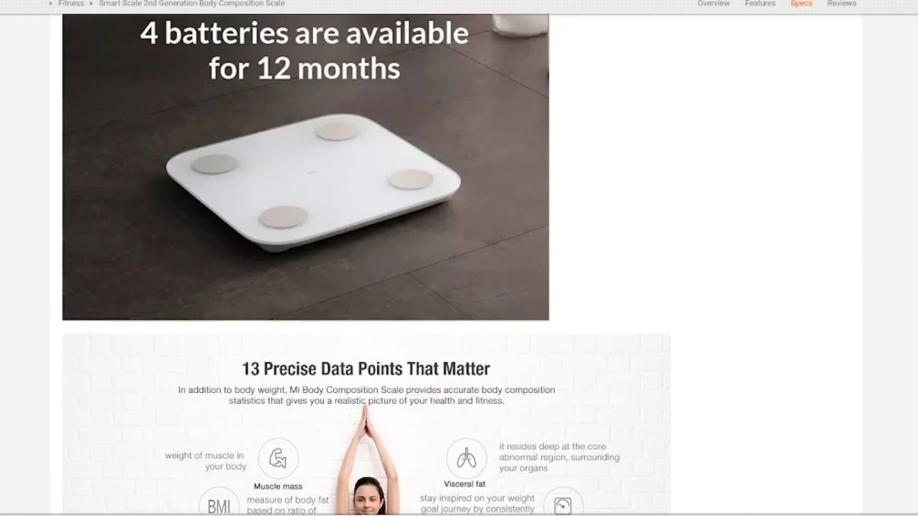